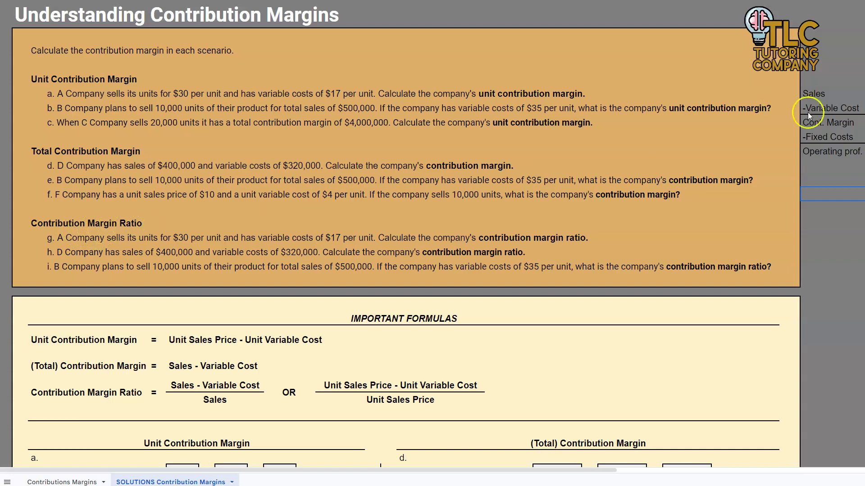
- Point out the Cont. Margin line and highlight the unit and total margin question rows
click(826, 125)
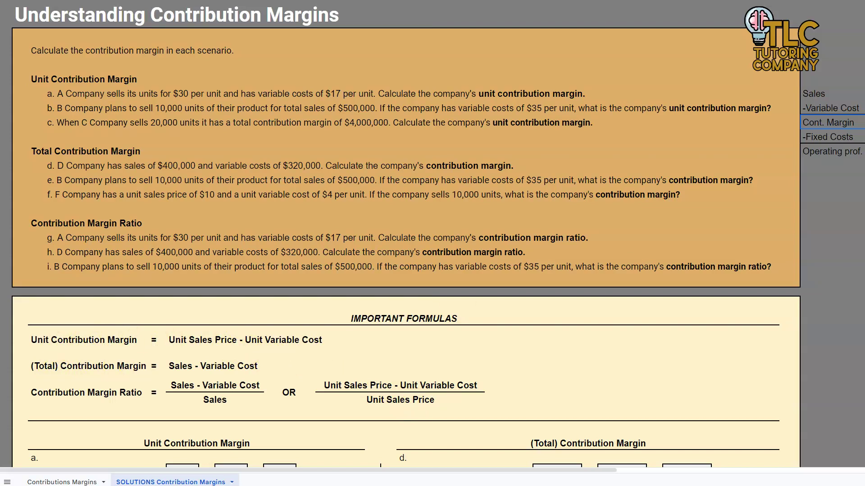
click(154, 194)
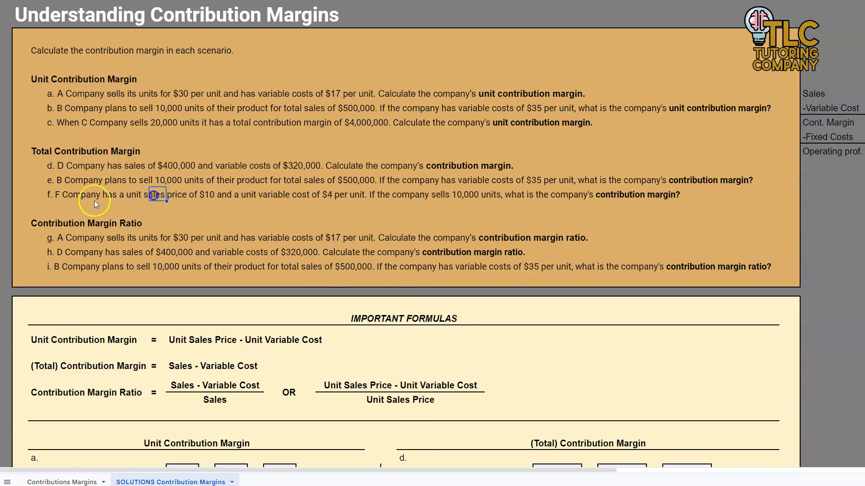
key(shift+space)
key(shift+Up)
key(shift+Up)
key(shift+Up)
key(shift+Up)
key(shift+Up)
key(shift+Up)
key(shift+Up)
key(shift+Up)
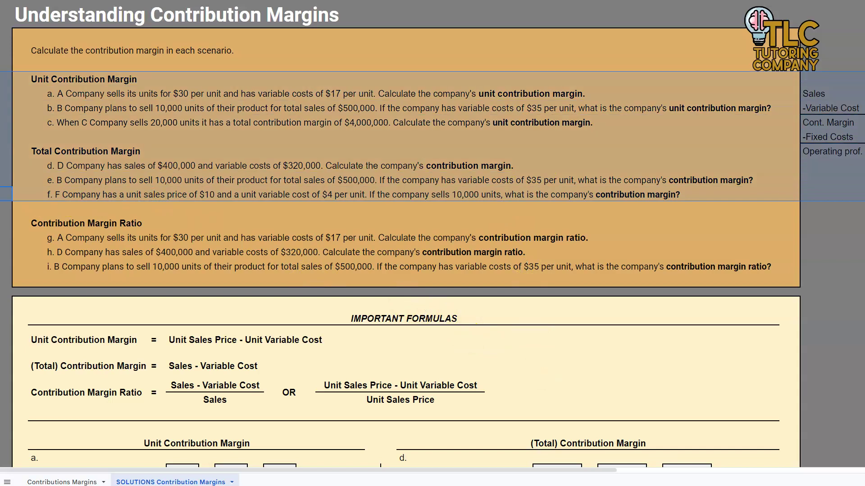
click(209, 169)
- Scroll down to the a–f answers and select part g's first numerator box
scroll(215, 174, down, 4)
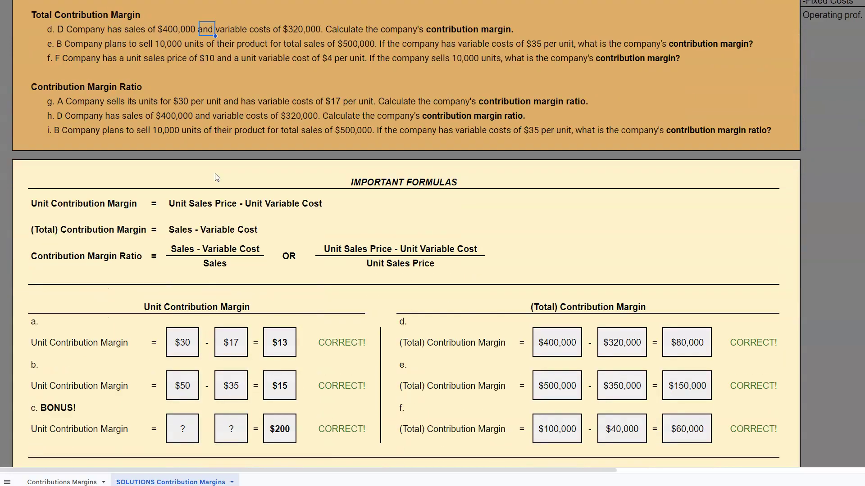
scroll(217, 176, down, 1)
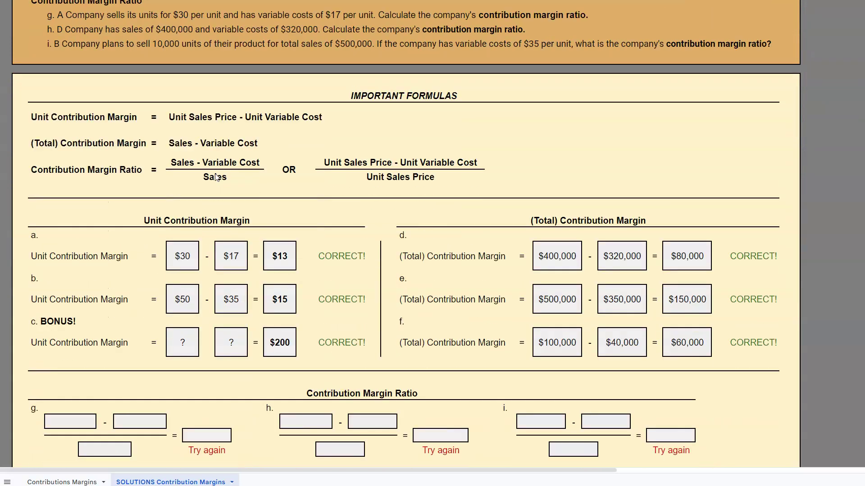
click(70, 421)
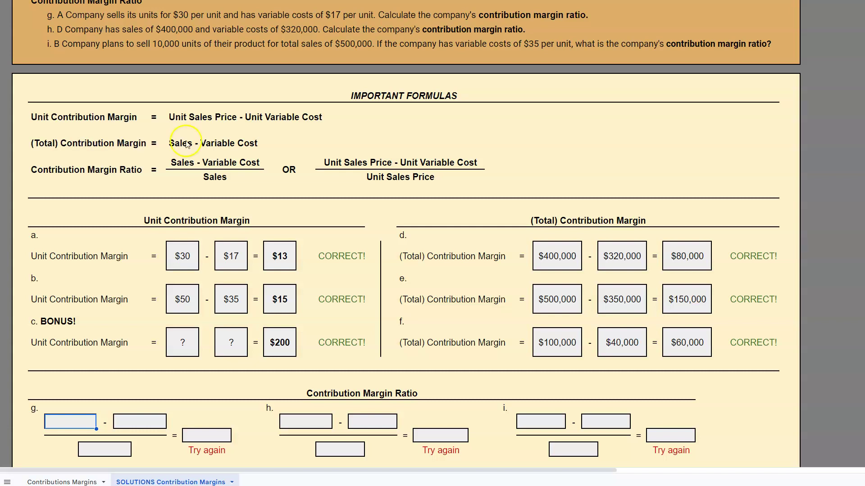
click(52, 19)
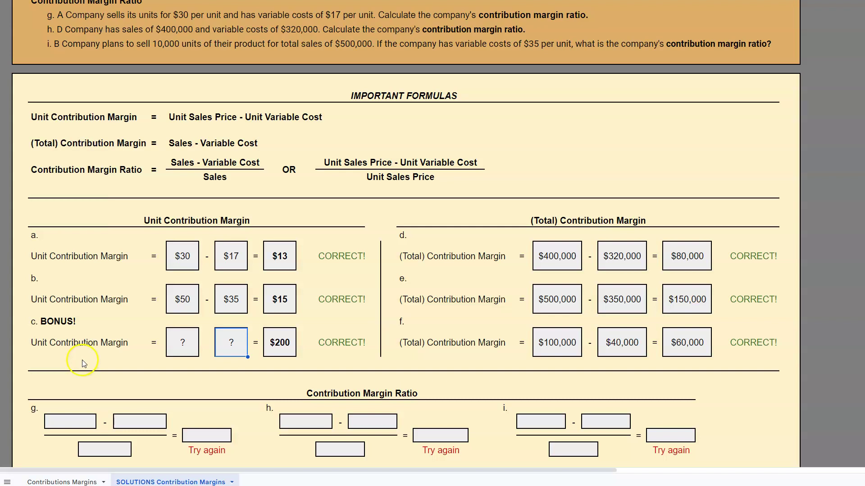
click(64, 419)
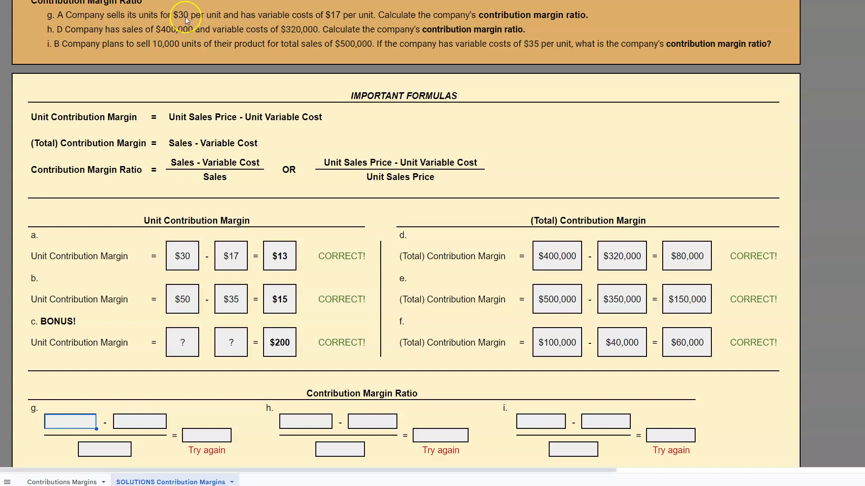
- Fill part g's boxes with $30 sales price, $17 variable cost and $30 denominator
text(30)
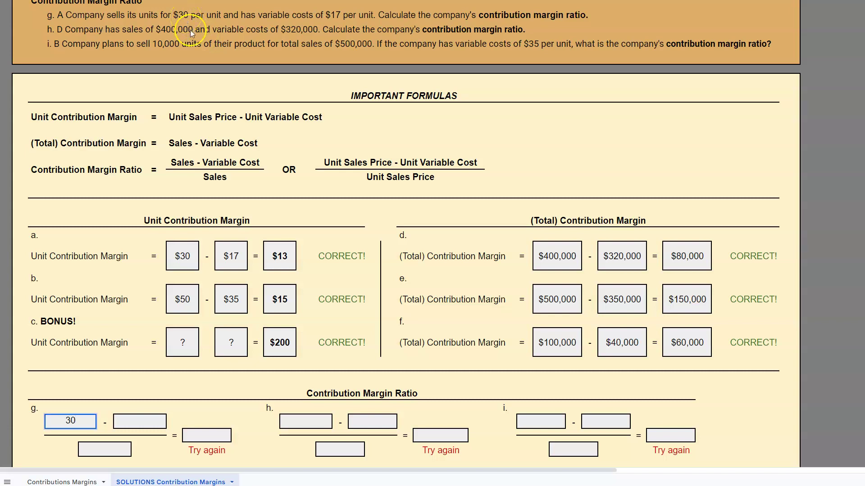
click(134, 419)
text(17)
key(Return)
key(Down)
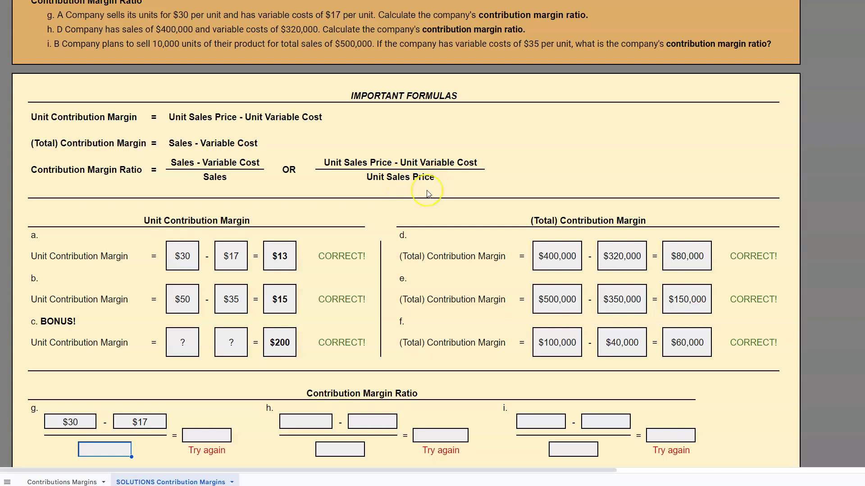
text(30)
key(Return)
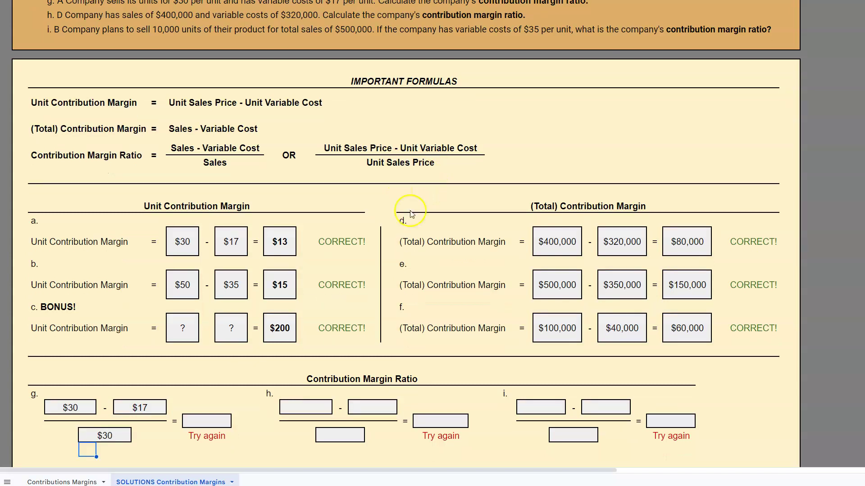
- Enter =(30-17)/30 as part g's ratio, giving 43.33% marked CORRECT
click(212, 418)
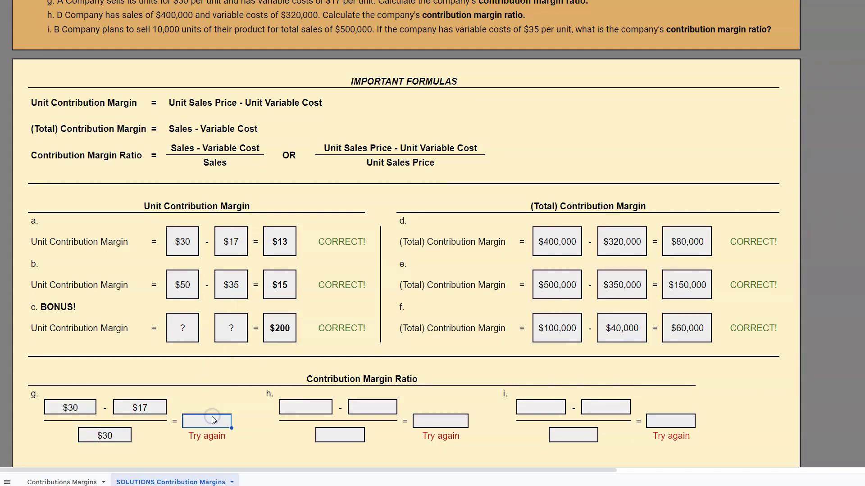
text(=(30-17)/)
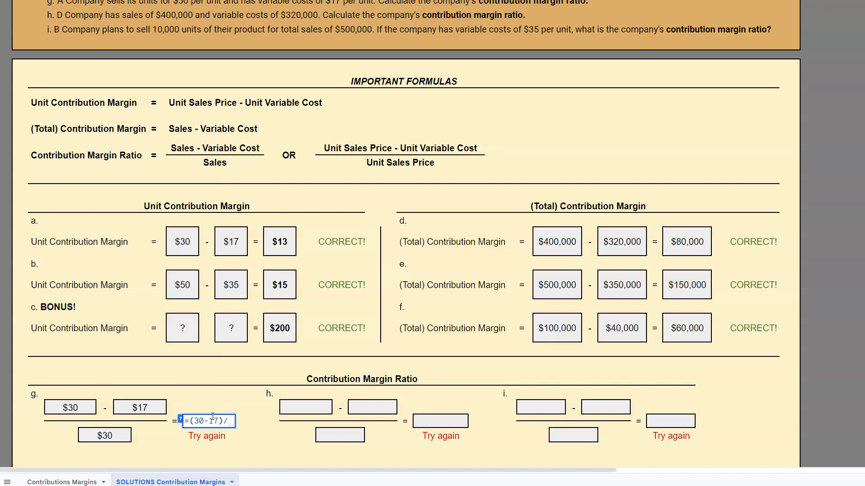
text(30)
key(Return)
click(205, 423)
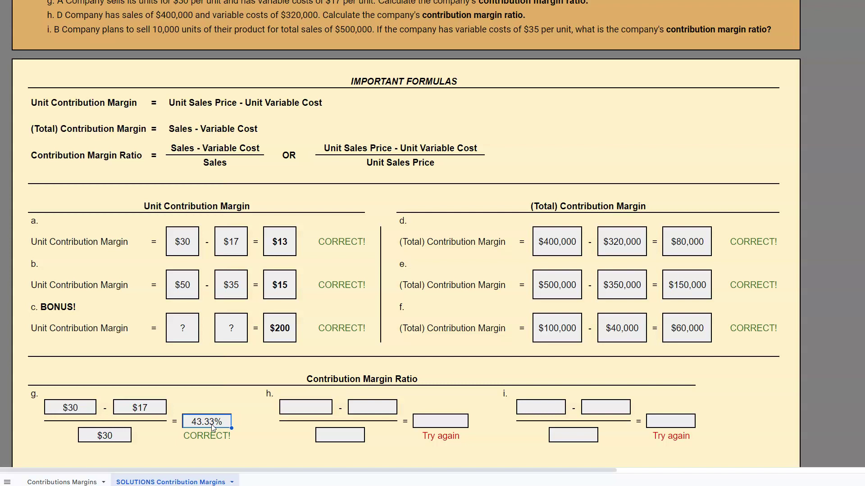
- Fill part h's boxes with $400,000 sales, $320,000 variable cost and $400,000 denominator
click(295, 408)
scroll(292, 392, up, 1)
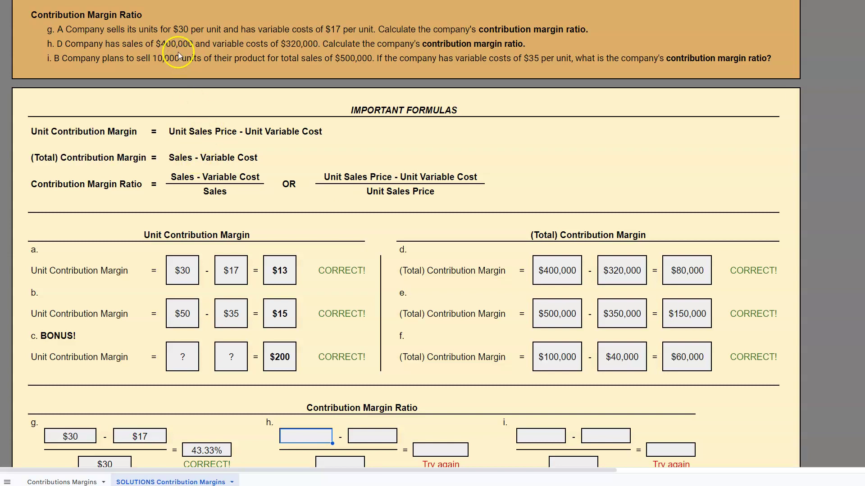
text(400000)
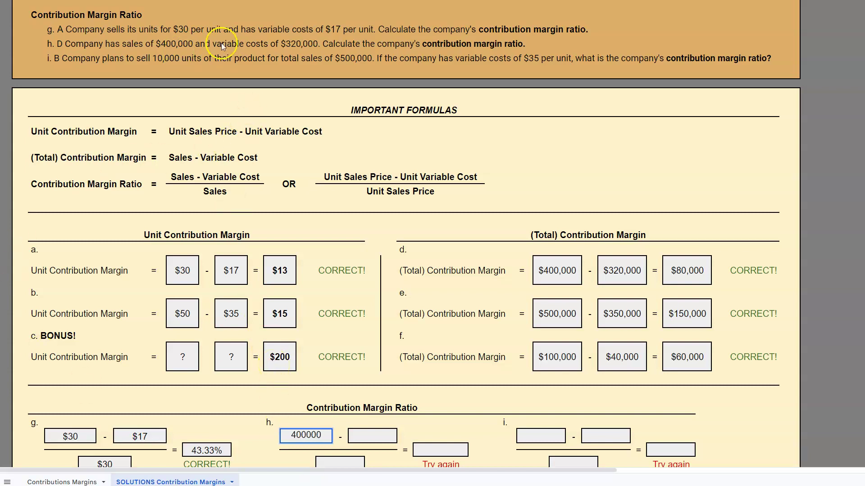
click(386, 437)
text(320,000)
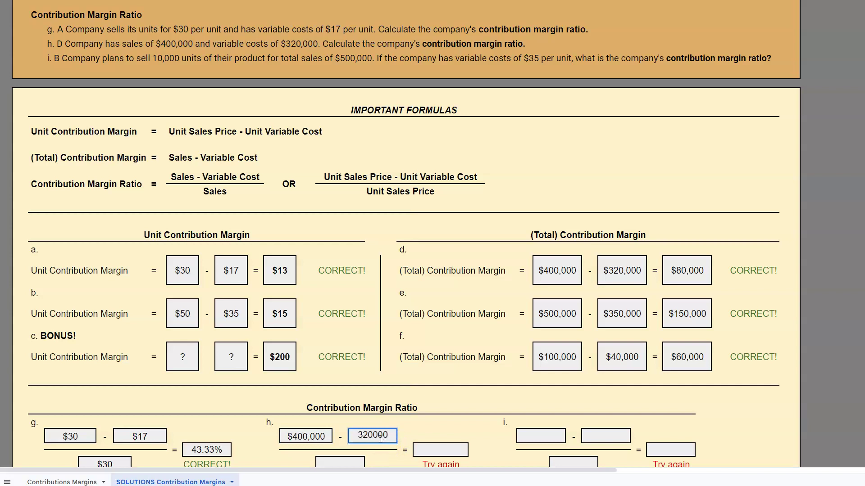
click(351, 463)
text(400,000)
key(Return)
click(446, 423)
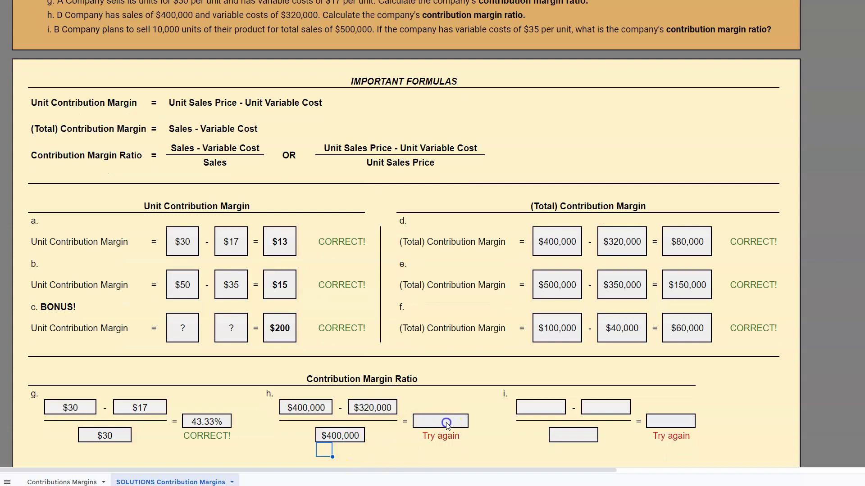
text(=()
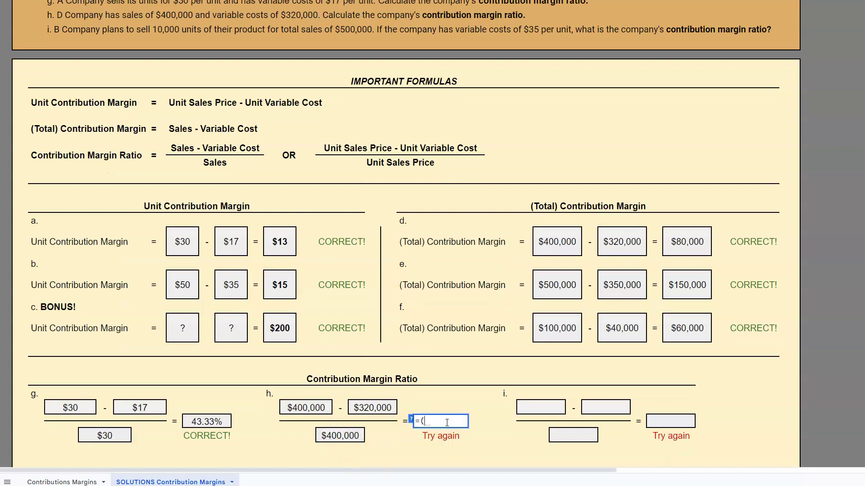
text(400000-320000)/400000)
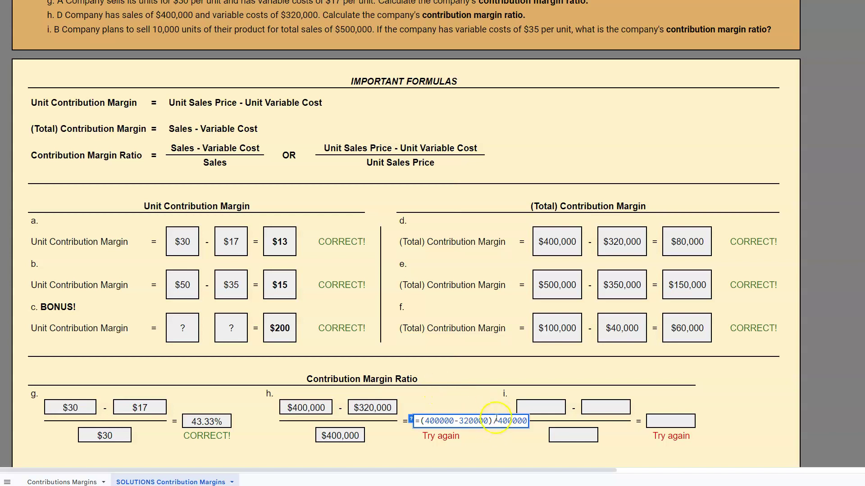
click(482, 420)
key(Return)
click(443, 426)
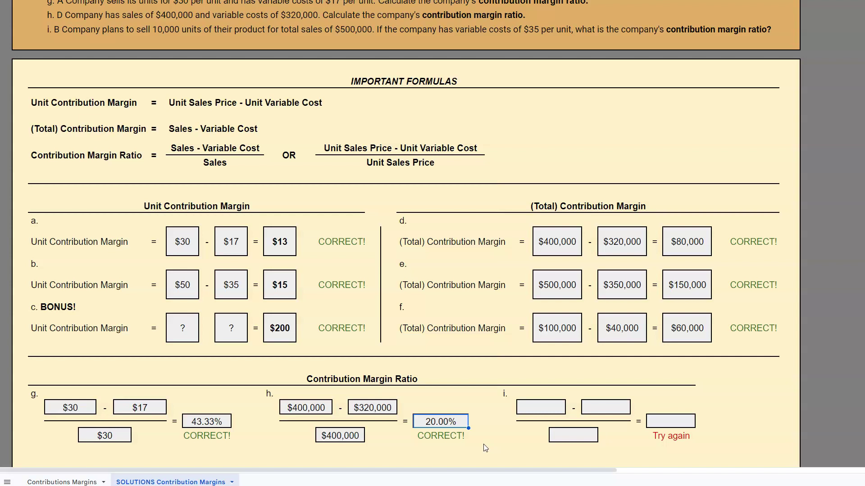
click(443, 428)
scroll(840, 328, up, 5)
click(813, 108)
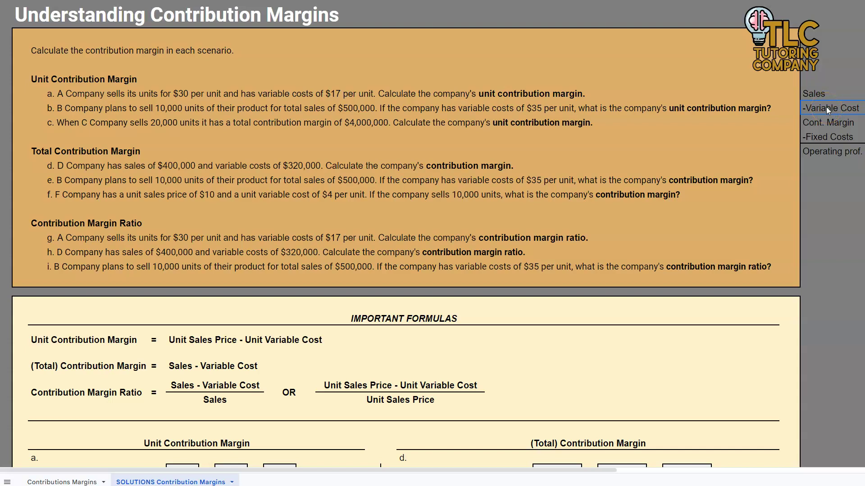
click(644, 275)
scroll(641, 292, down, 3)
scroll(642, 292, down, 3)
click(545, 393)
scroll(569, 376, up, 1)
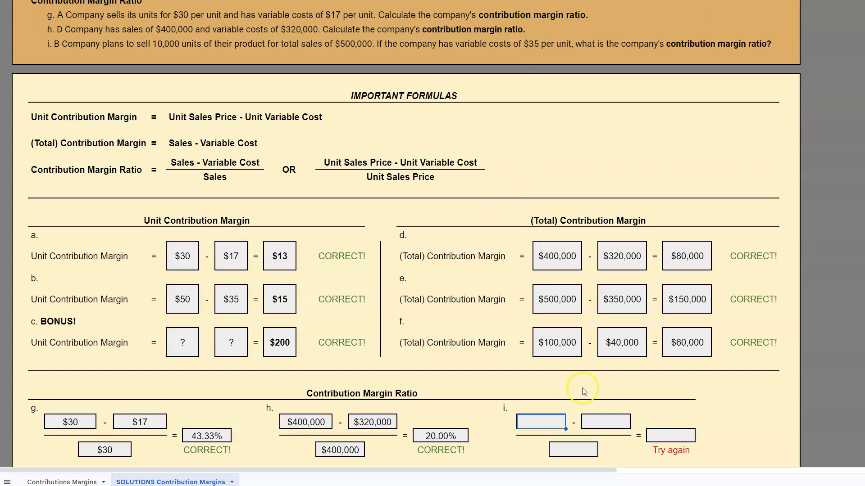
- Fill part i's boxes with =500000/10000 ($50), $35 unit variable cost and $50 denominator
click(543, 420)
text(=)
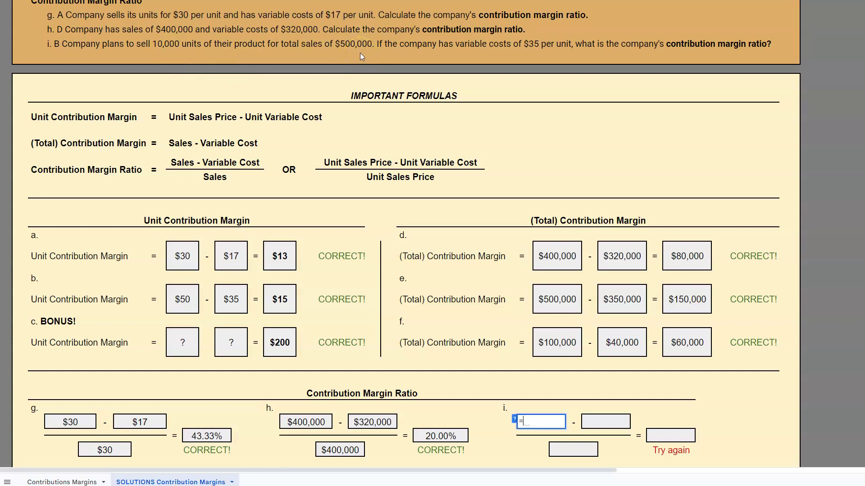
text(500000/10000)
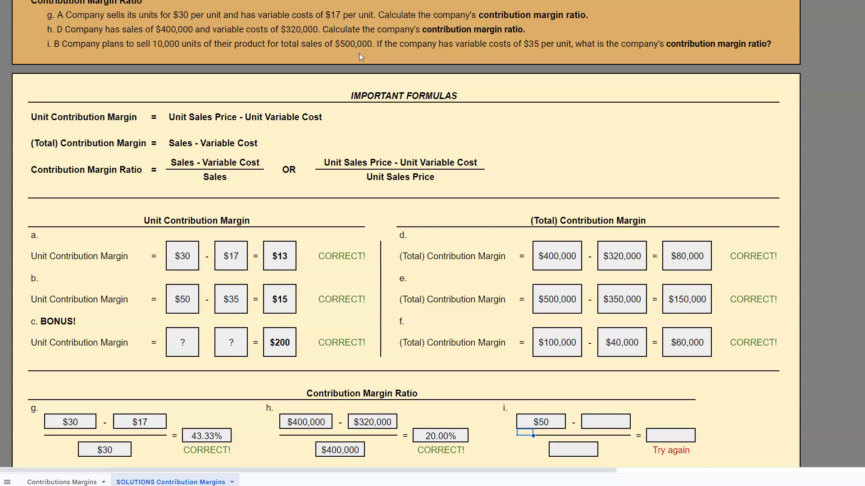
click(606, 420)
text(350)
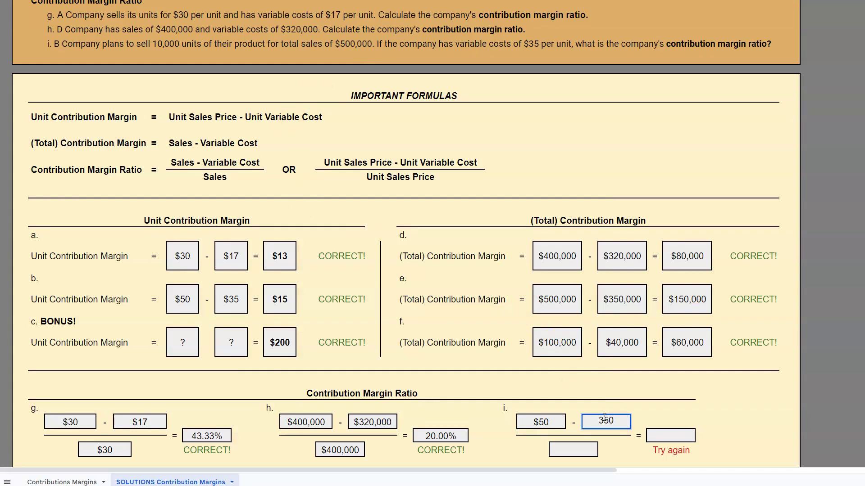
key(BackSpace)
key(Return)
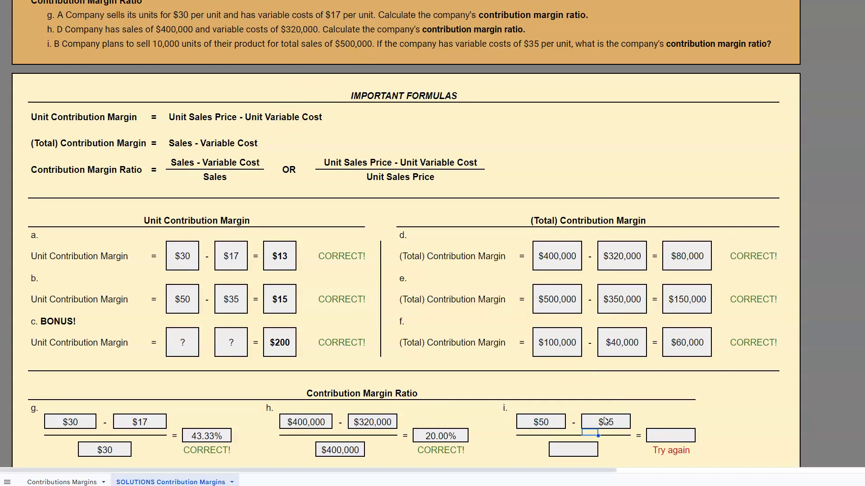
click(591, 450)
text(50)
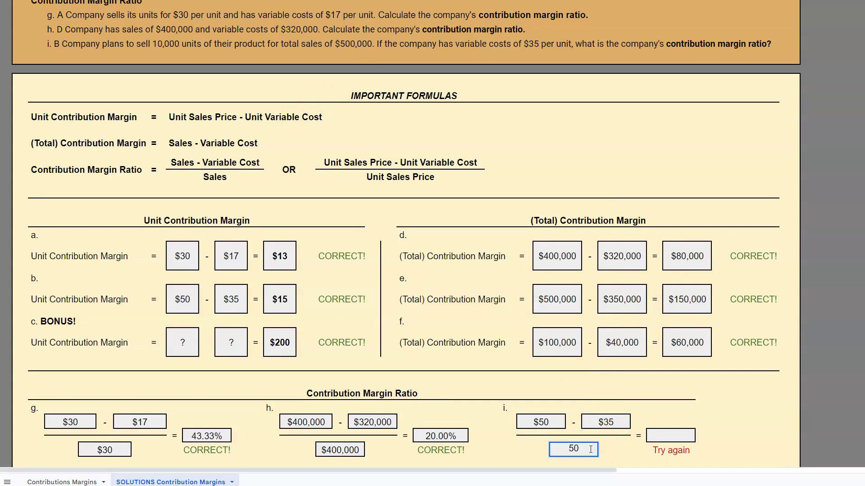
key(Return)
click(669, 442)
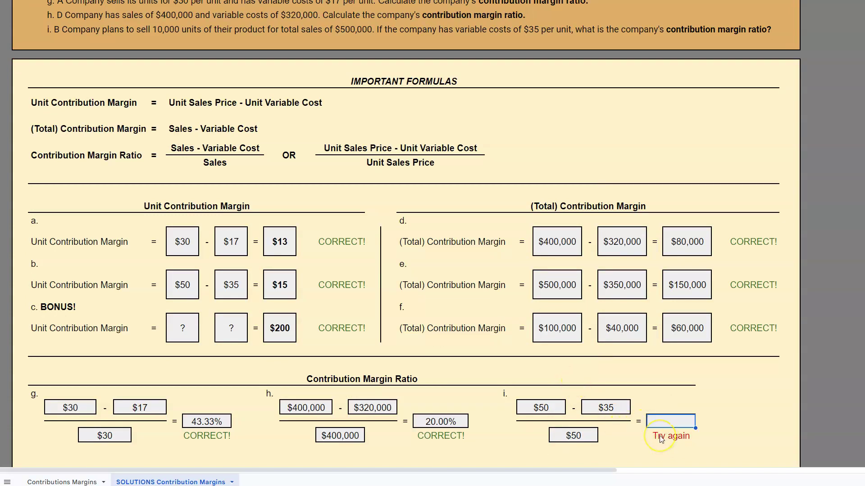
- Enter =(50-35)/50 as part i's ratio, returning 30.00% marked CORRECT!
text(=)
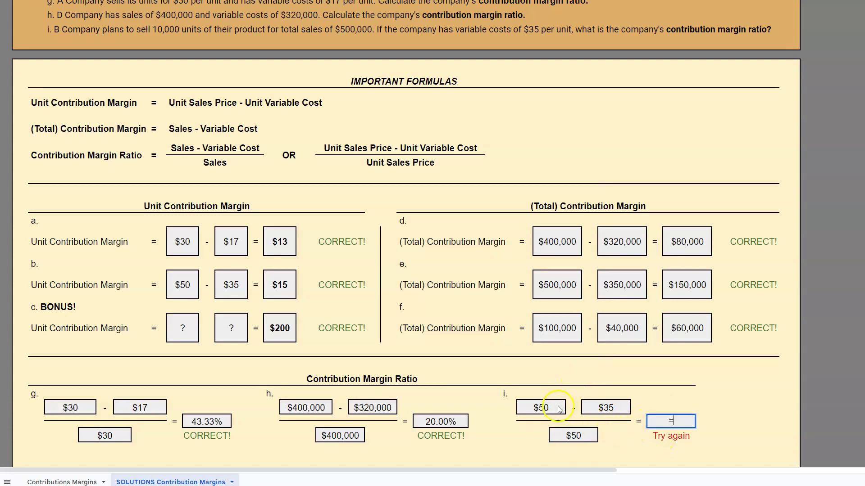
text(()
click(558, 410)
text(-)
key(BackSpace)
key(BackSpace)
key(BackSpace)
key(BackSpace)
key(BackSpace)
text(50-35)/50)
key(Return)
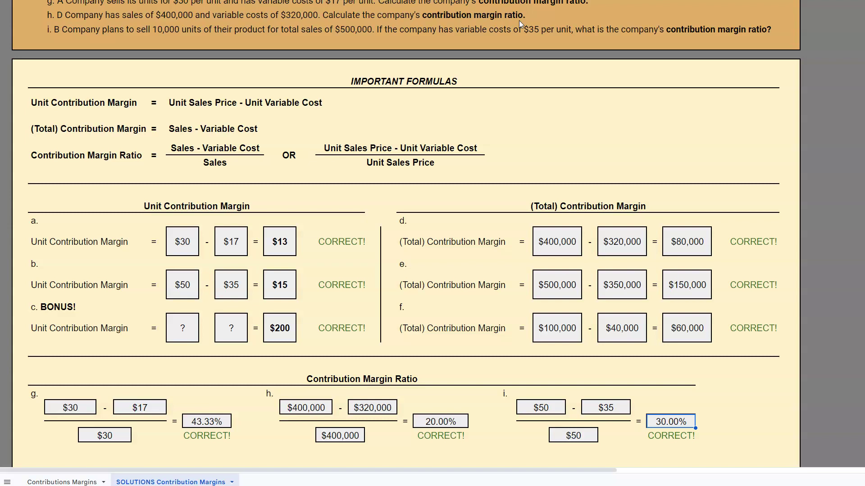
- Scroll to the sheet's top and bring the TLC Tutoring Company website window over it
click(637, 116)
scroll(630, 130, up, 5)
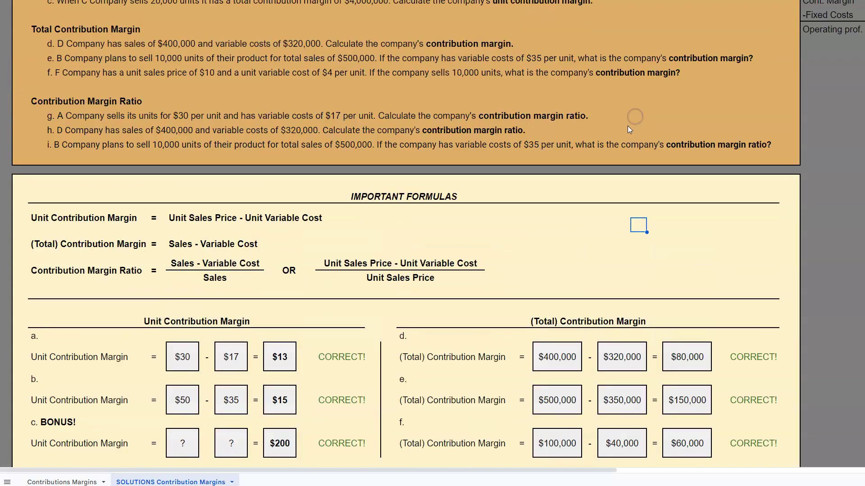
scroll(645, 160, up, 1)
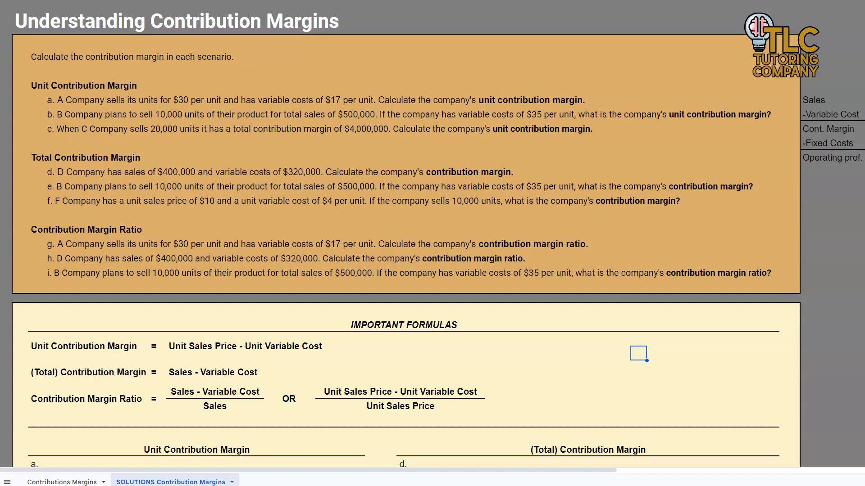
drag(864, 18, 415, 19)
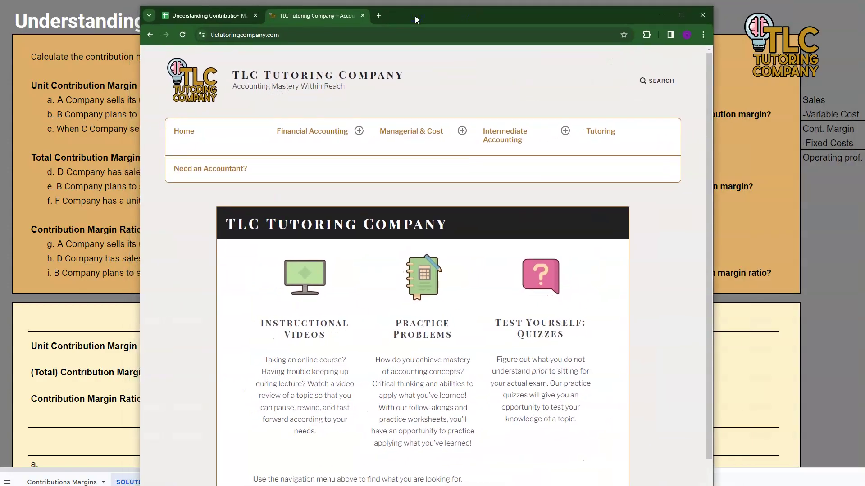